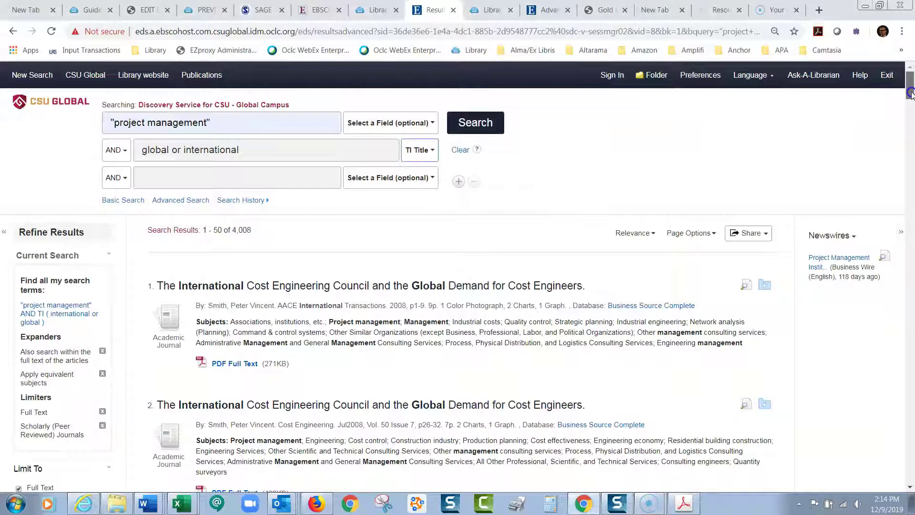
Add results 2, 4 and 7, including the TOPSIS risk-ranking and global careerists articles, to the folder
{"action": "left_click_drag", "start_coordinate": [911, 95], "coordinate": [911, 103]}
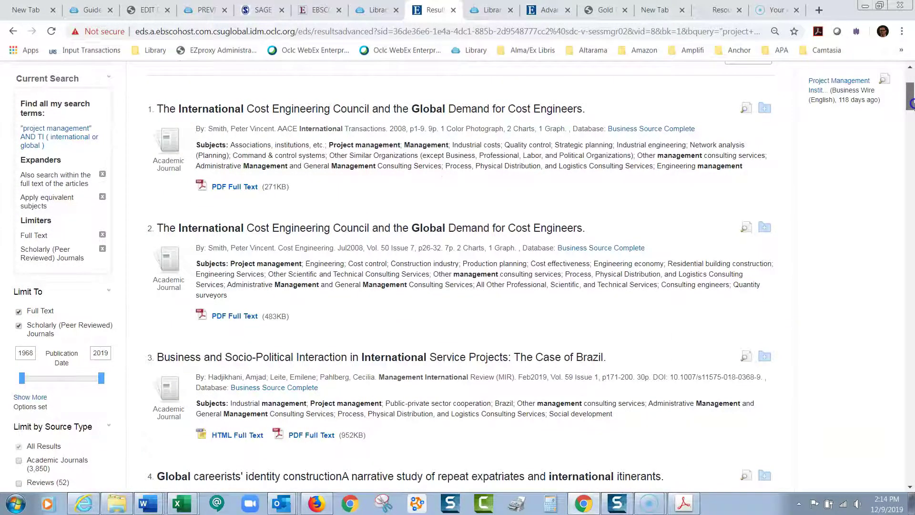
{"action": "left_click_drag", "start_coordinate": [911, 103], "coordinate": [911, 106]}
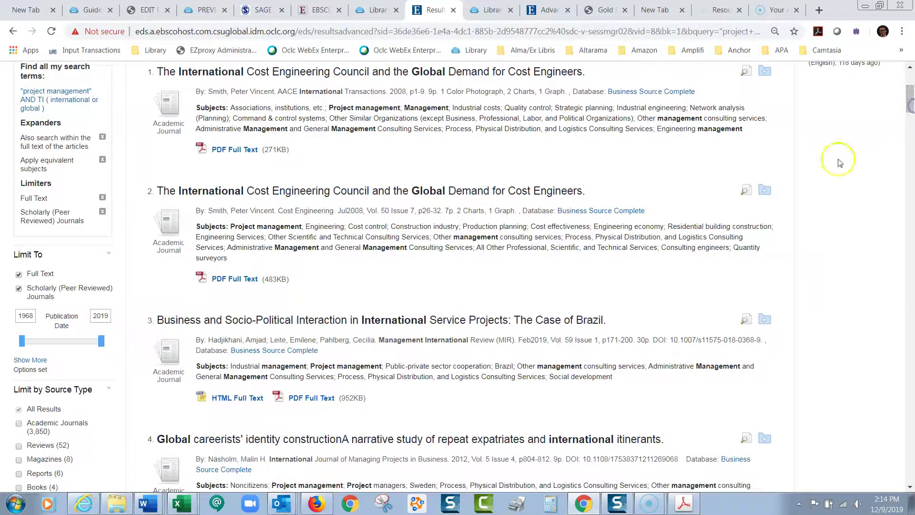
{"action": "left_click", "coordinate": [765, 192]}
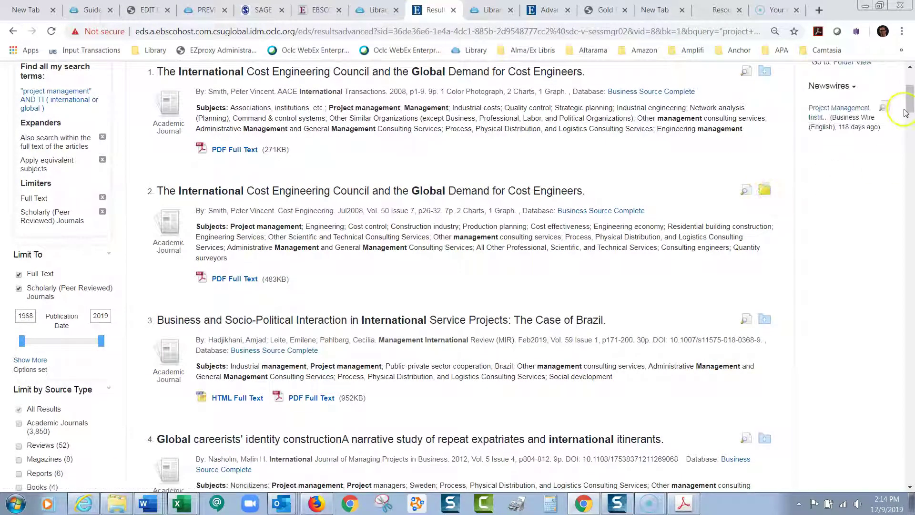
{"action": "left_click_drag", "start_coordinate": [911, 103], "coordinate": [910, 170]}
{"action": "left_click", "coordinate": [764, 238]}
{"action": "left_click", "coordinate": [764, 239]}
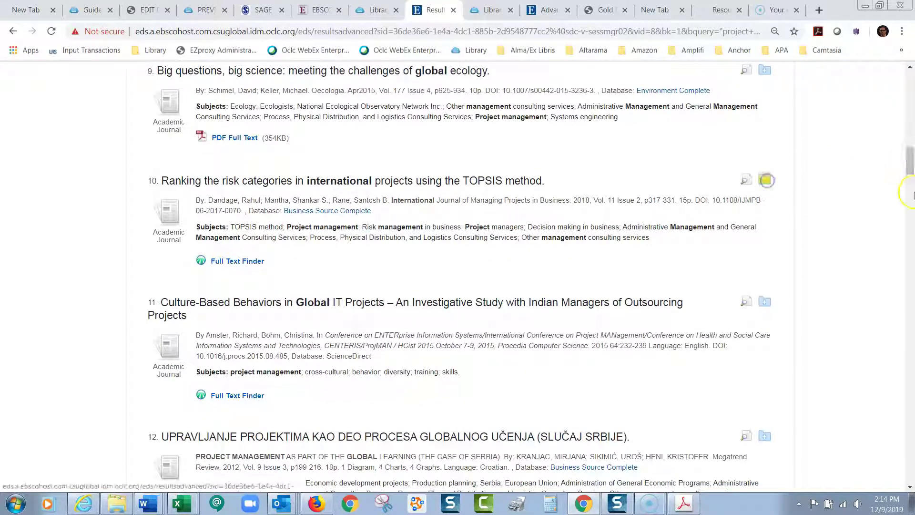
{"action": "left_click_drag", "start_coordinate": [909, 167], "coordinate": [910, 86]}
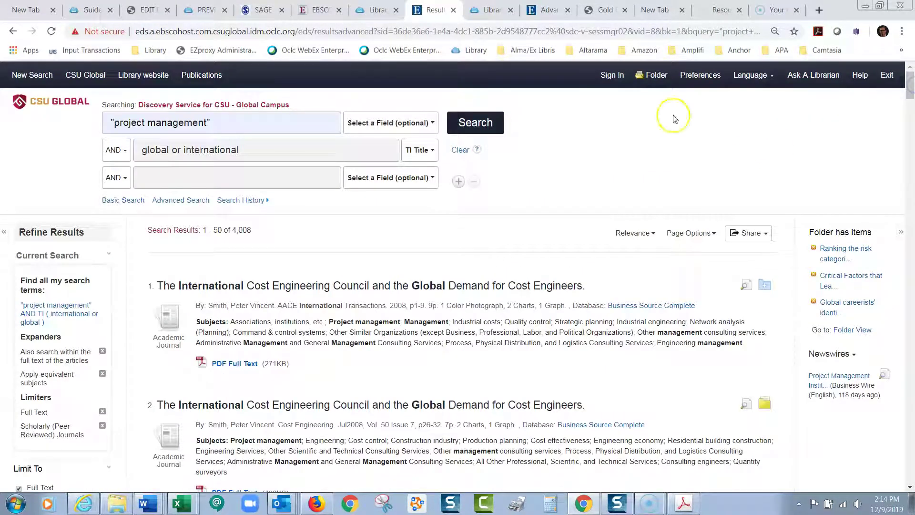
Open the Folder and review the four saved articles in Folder Contents
{"action": "left_click", "coordinate": [648, 75]}
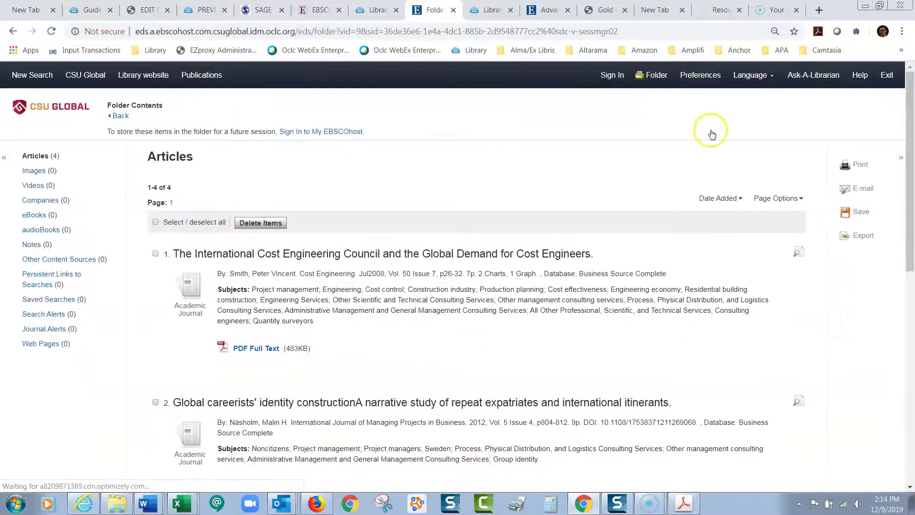
{"action": "mouse_move", "coordinate": [911, 73]}
{"action": "left_mouse_down"}
{"action": "mouse_move", "coordinate": [911, 262]}
{"action": "mouse_move", "coordinate": [911, 71]}
{"action": "left_mouse_up"}
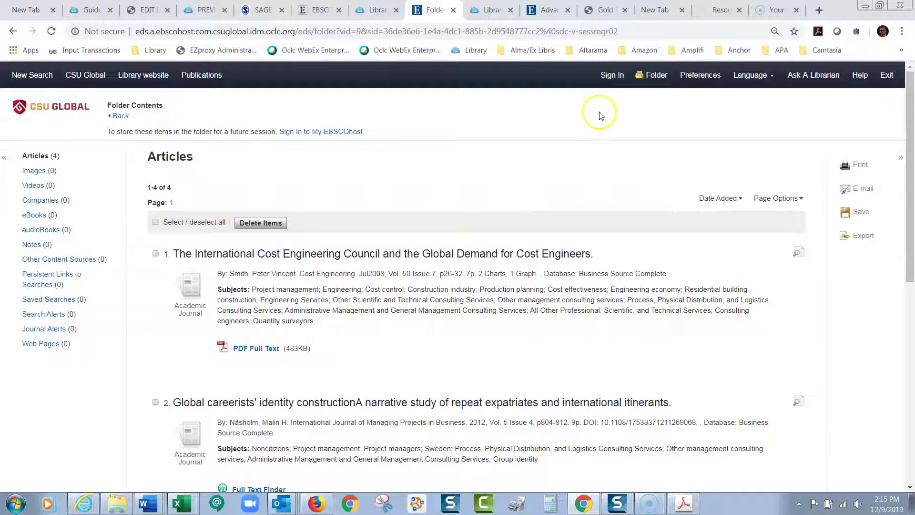
Go to the EBSCOhost sign-in page, view the Create one now signup form, and return to sign-in
{"action": "left_click", "coordinate": [611, 76]}
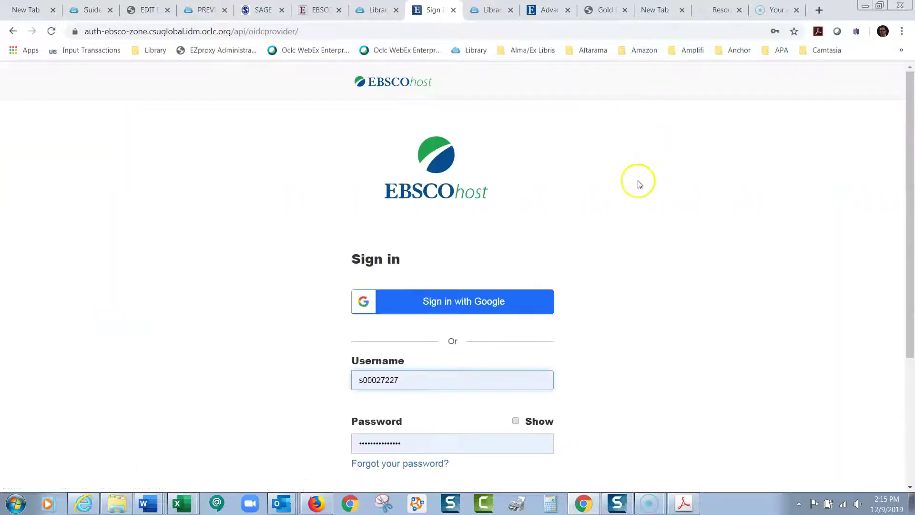
{"action": "left_click_drag", "start_coordinate": [907, 168], "coordinate": [911, 230]}
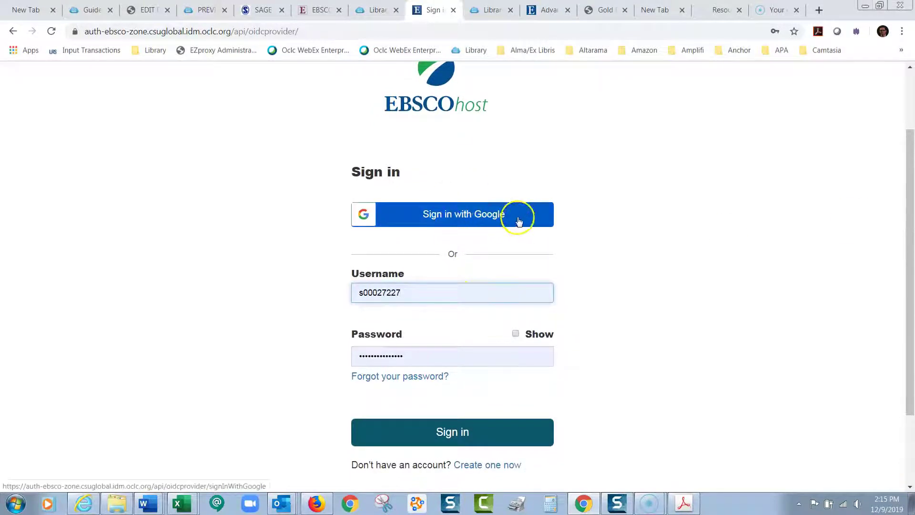
{"action": "left_click", "coordinate": [483, 468]}
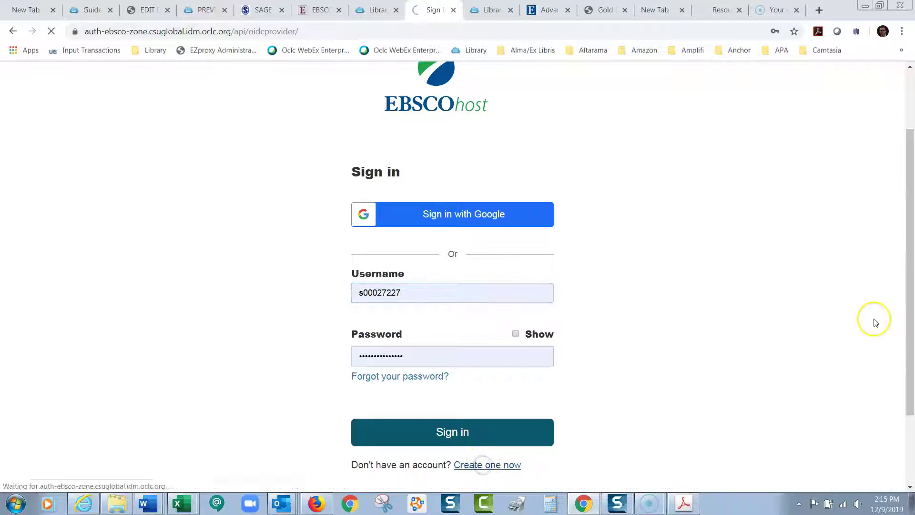
{"action": "left_click", "coordinate": [911, 170]}
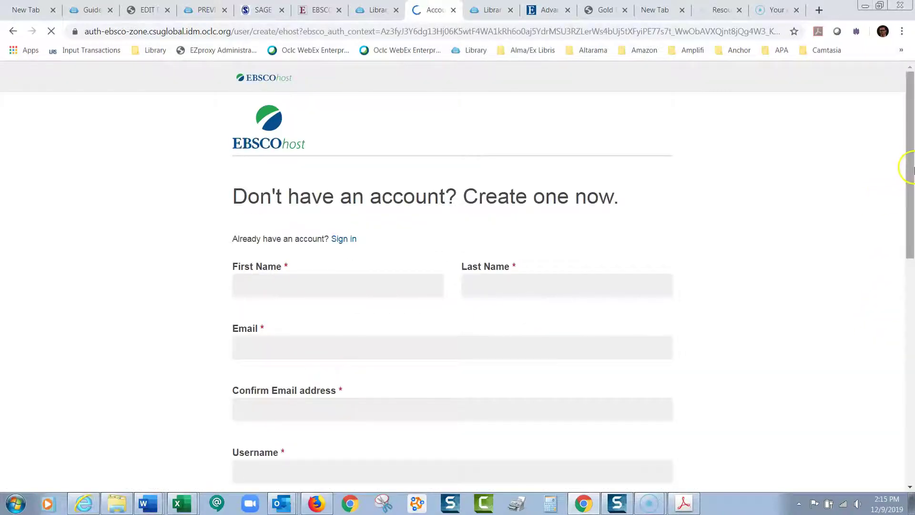
{"action": "left_click_drag", "start_coordinate": [910, 166], "coordinate": [910, 245]}
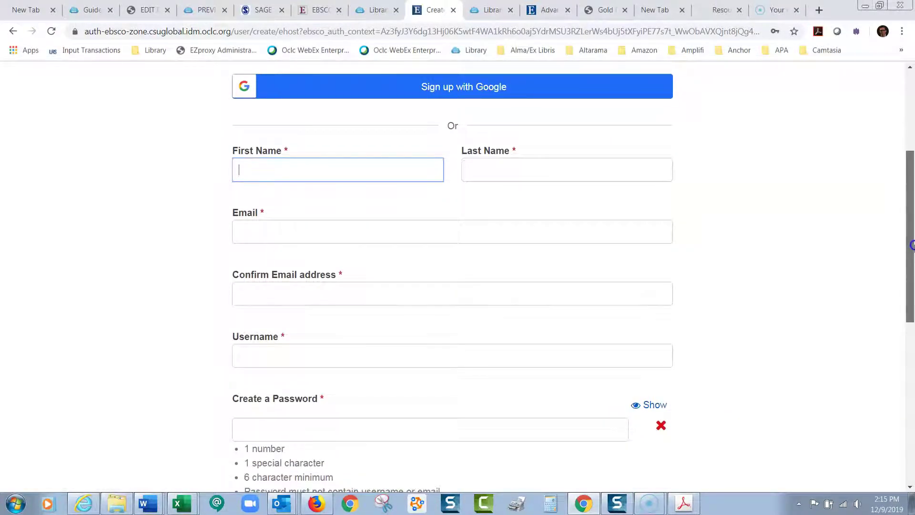
{"action": "left_click_drag", "start_coordinate": [910, 246], "coordinate": [910, 119]}
{"action": "left_click", "coordinate": [12, 30]}
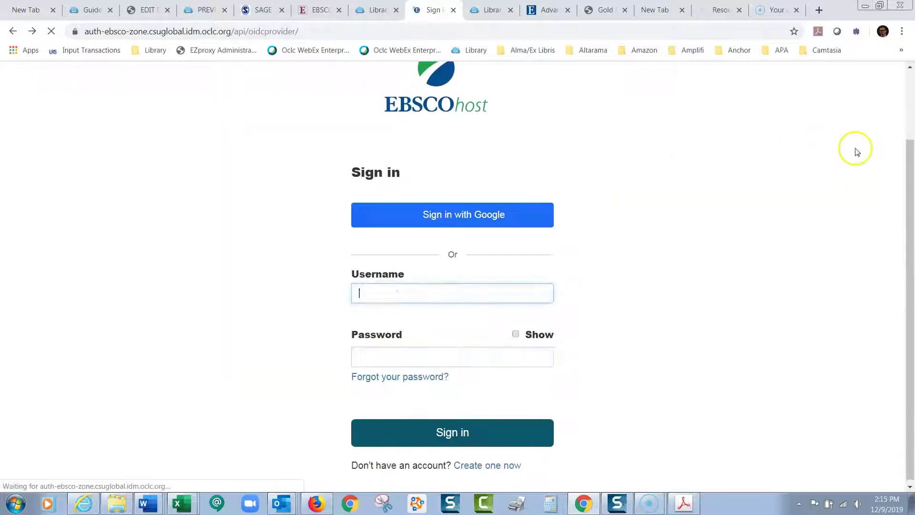
Sign in and look over the 8 saved articles and the custom folders like Motivation and Schizophrenia
{"action": "left_click", "coordinate": [470, 433]}
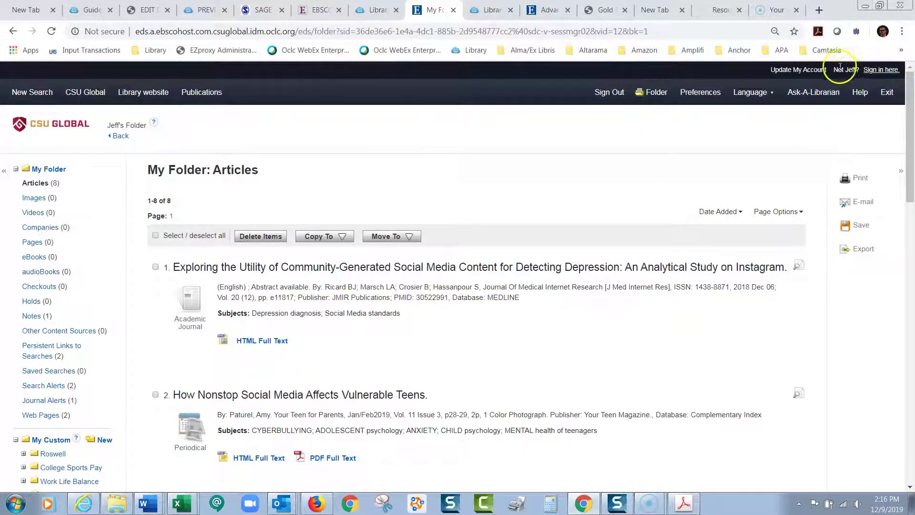
{"action": "left_click_drag", "start_coordinate": [910, 137], "coordinate": [910, 176]}
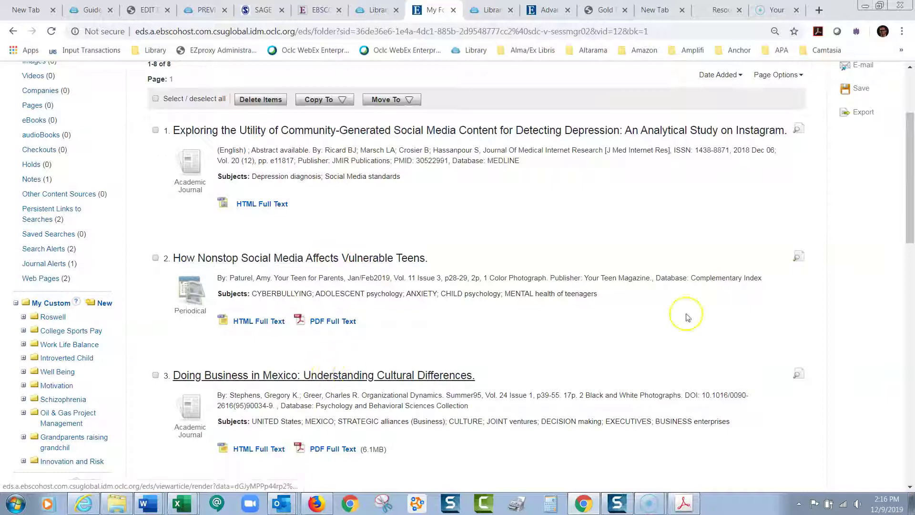
{"action": "left_click_drag", "start_coordinate": [912, 127], "coordinate": [912, 92]}
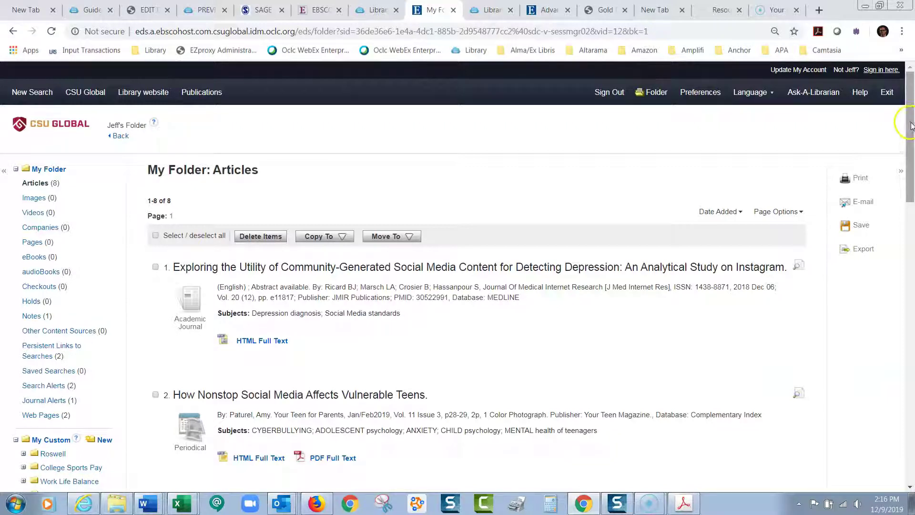
{"action": "left_click_drag", "start_coordinate": [911, 126], "coordinate": [894, 185]}
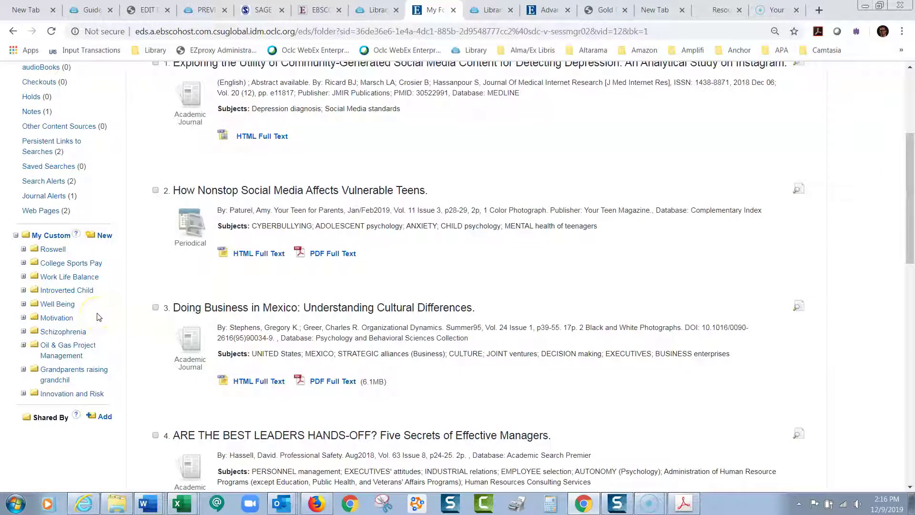
Create and save a new custom folder named 'Project Management'
{"action": "left_click", "coordinate": [105, 237]}
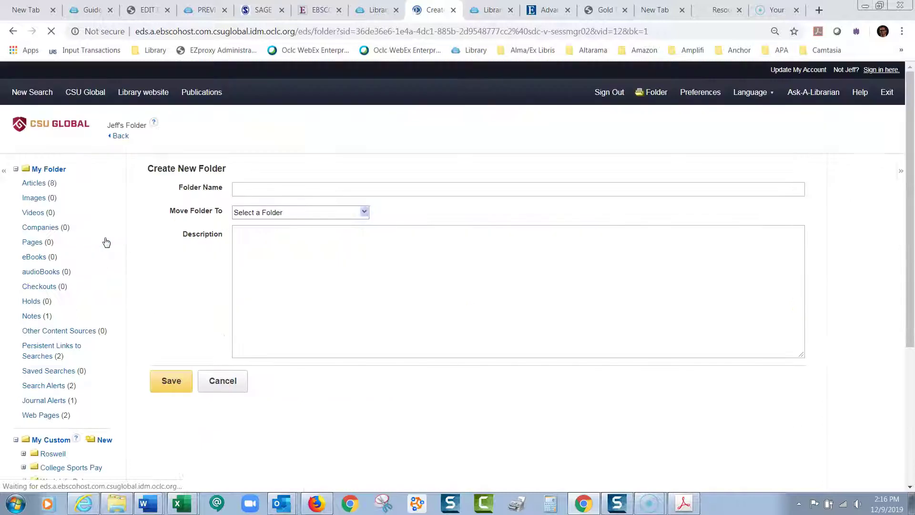
{"action": "left_click", "coordinate": [263, 190]}
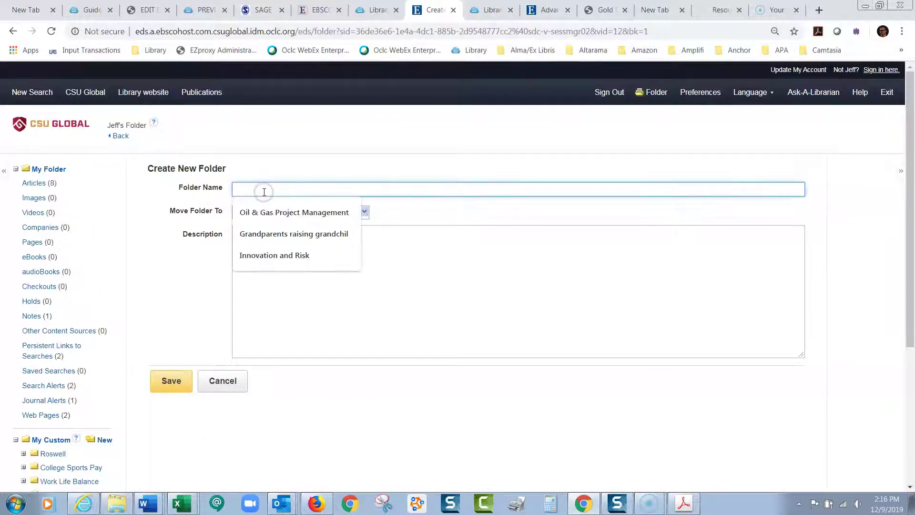
{"action": "type", "text": "Project Management"}
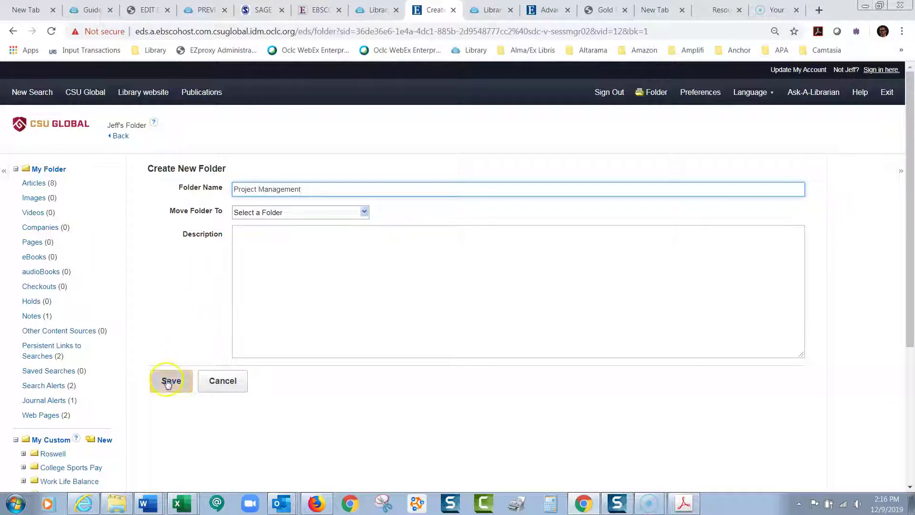
{"action": "left_click", "coordinate": [169, 381]}
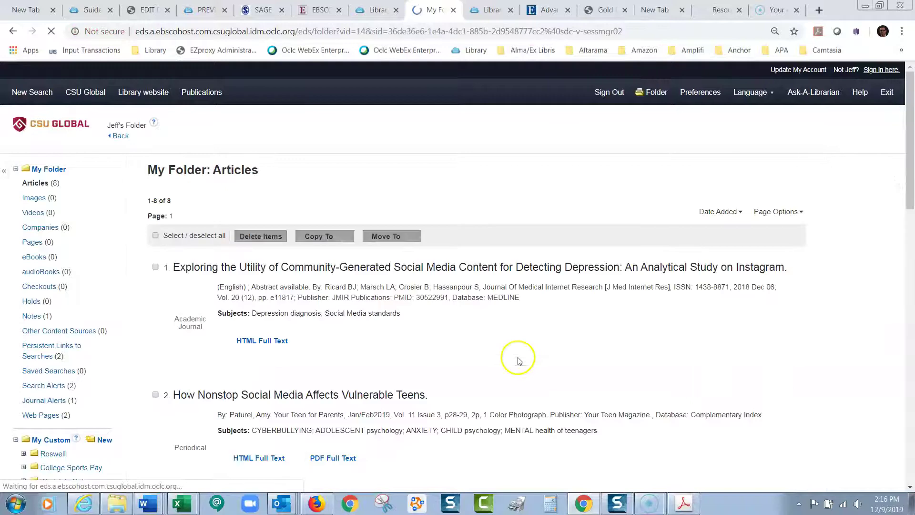
Move items 5 and 8, Critical Factors and International Cost Engineering Council, into Project Management
{"action": "left_click_drag", "start_coordinate": [908, 137], "coordinate": [911, 312]}
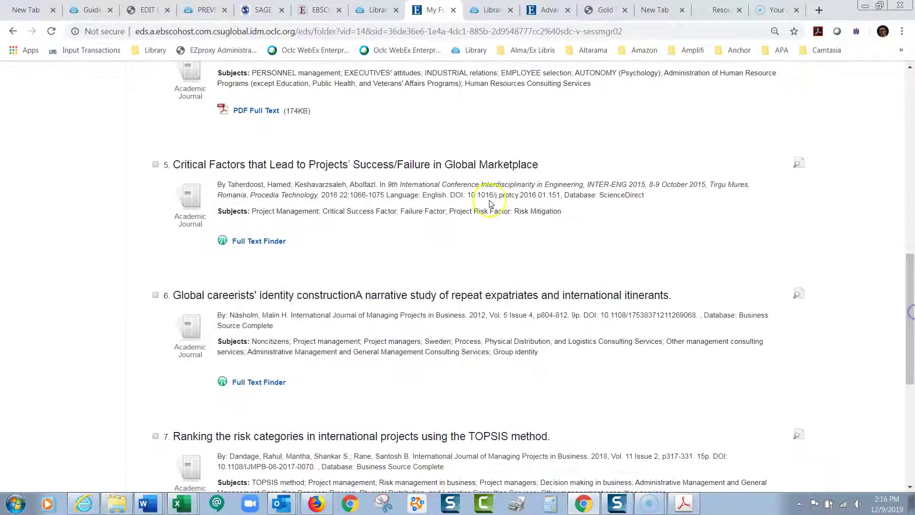
{"action": "left_click", "coordinate": [155, 165]}
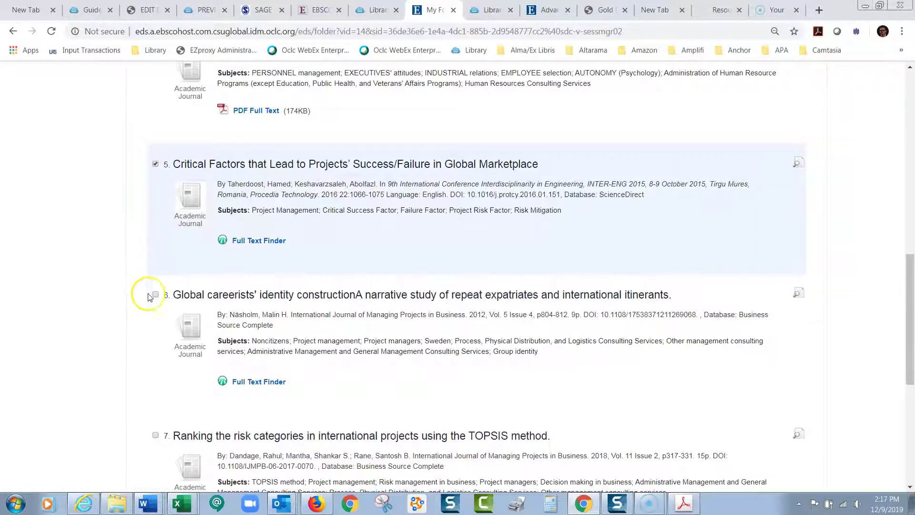
{"action": "left_click_drag", "start_coordinate": [908, 291], "coordinate": [912, 391]}
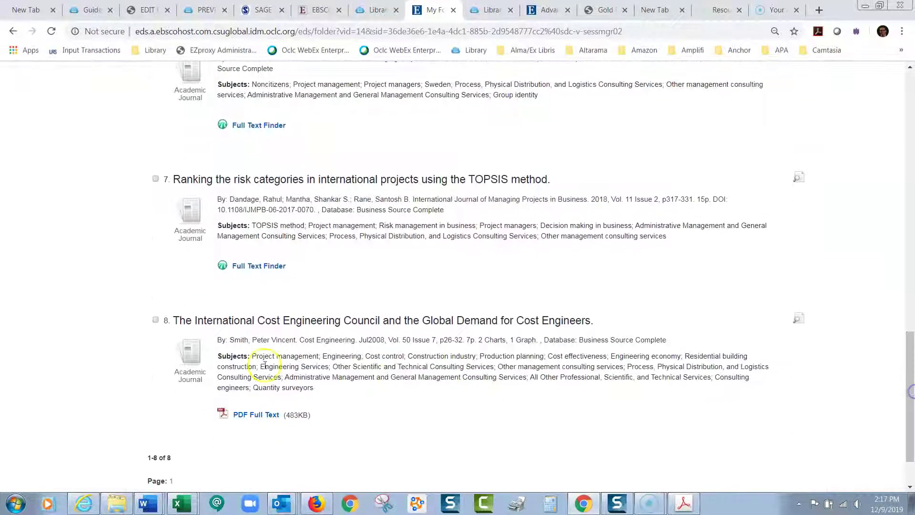
{"action": "left_click", "coordinate": [155, 321]}
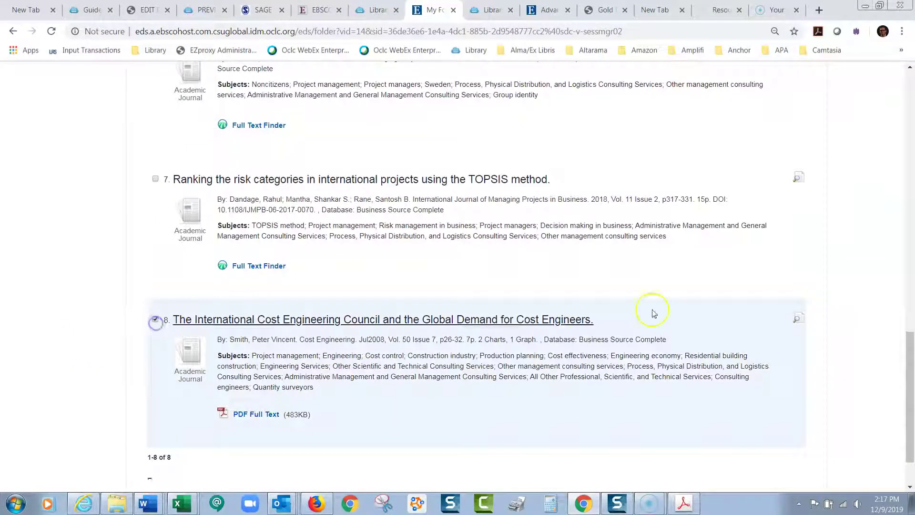
{"action": "left_click_drag", "start_coordinate": [906, 364], "coordinate": [910, 127]}
{"action": "left_click", "coordinate": [409, 169]}
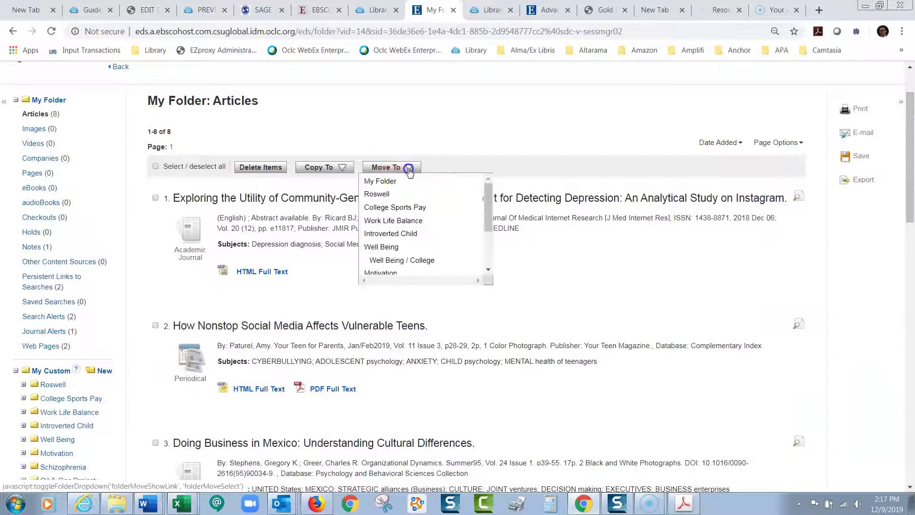
{"action": "left_click_drag", "start_coordinate": [485, 196], "coordinate": [485, 249]}
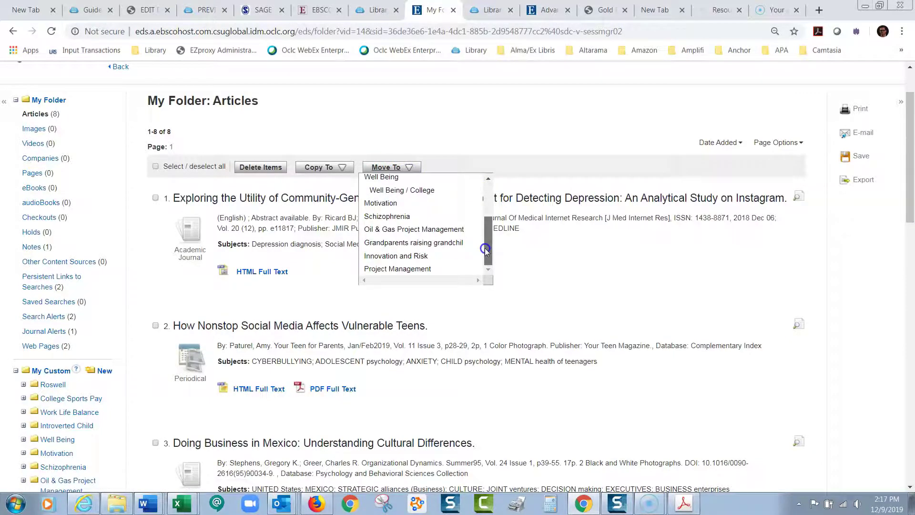
{"action": "left_click", "coordinate": [412, 269]}
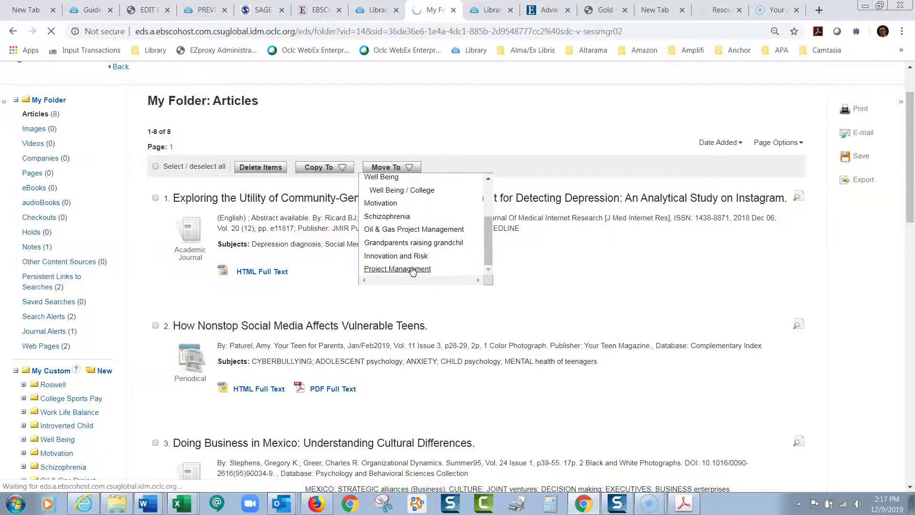
{"action": "left_click_drag", "start_coordinate": [909, 135], "coordinate": [910, 241]}
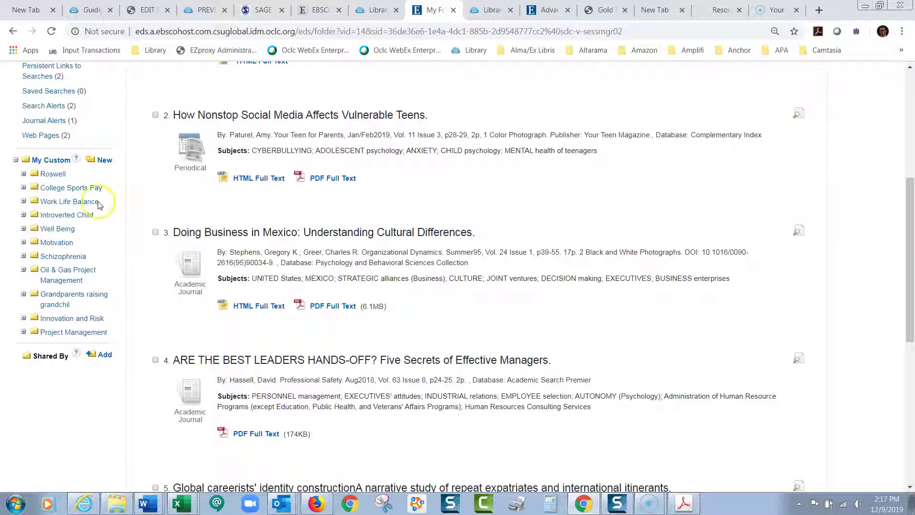
Expand College Sports Pay and show its Articles (3) list
{"action": "left_click", "coordinate": [22, 188]}
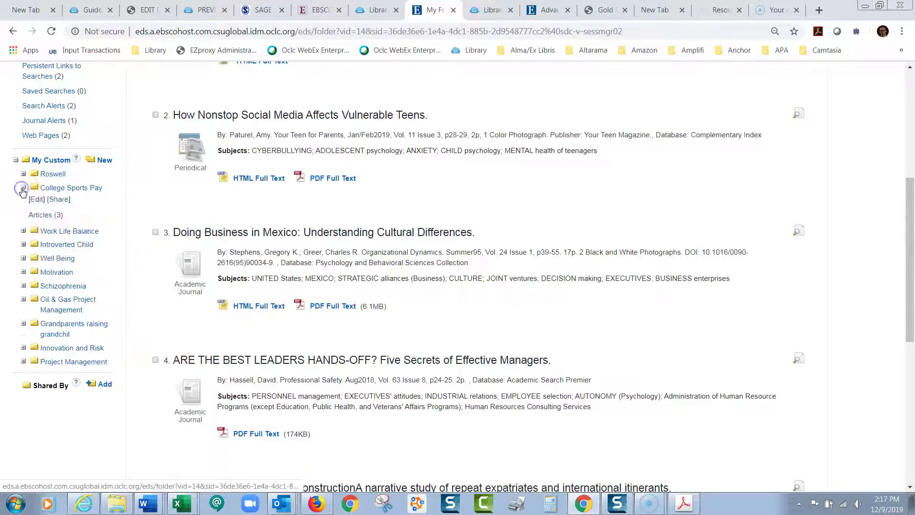
{"action": "left_click", "coordinate": [42, 215]}
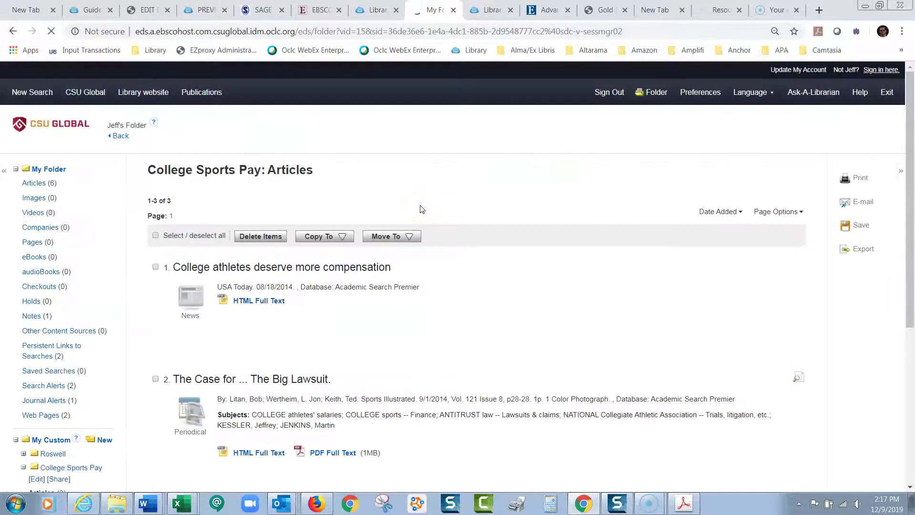
{"action": "mouse_move", "coordinate": [902, 114]}
{"action": "left_mouse_down"}
{"action": "mouse_move", "coordinate": [911, 238]}
{"action": "mouse_move", "coordinate": [911, 113]}
{"action": "left_mouse_up"}
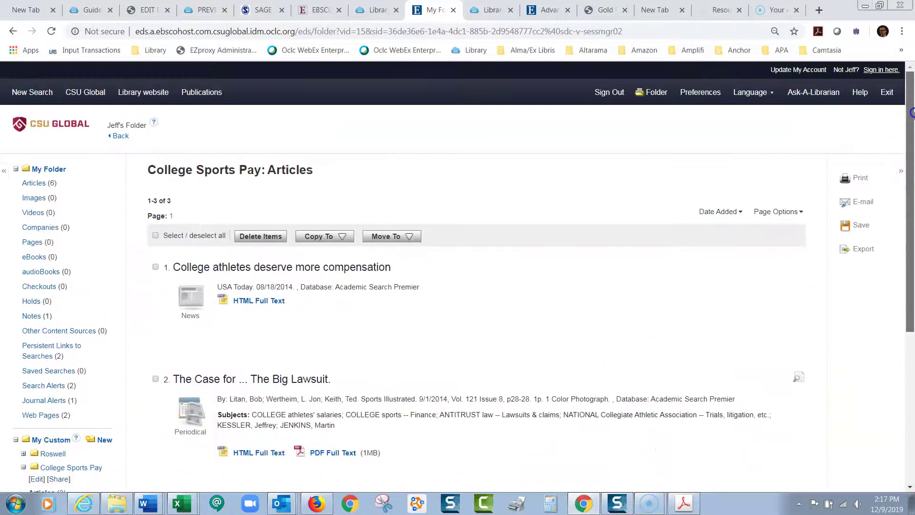
Sign out, see the folder empty, then sign back in to find the 6 saved articles
{"action": "left_click", "coordinate": [607, 93]}
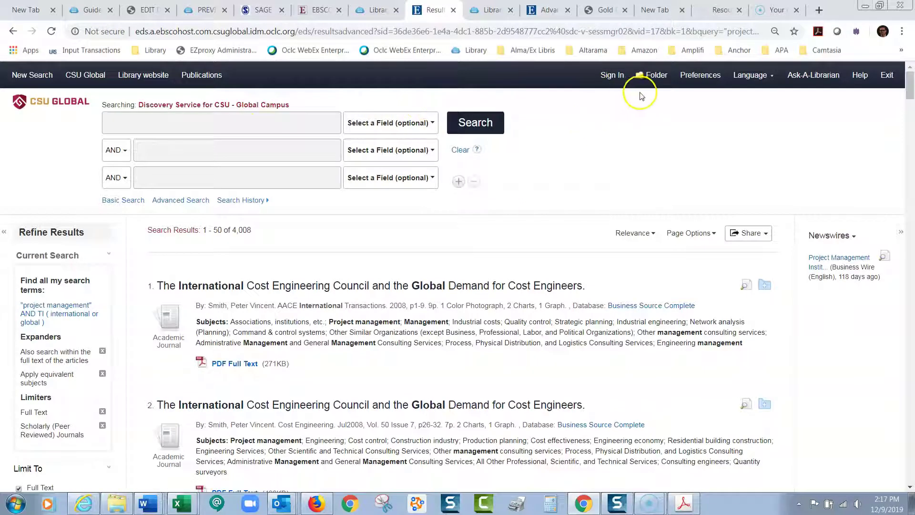
{"action": "left_click", "coordinate": [654, 78]}
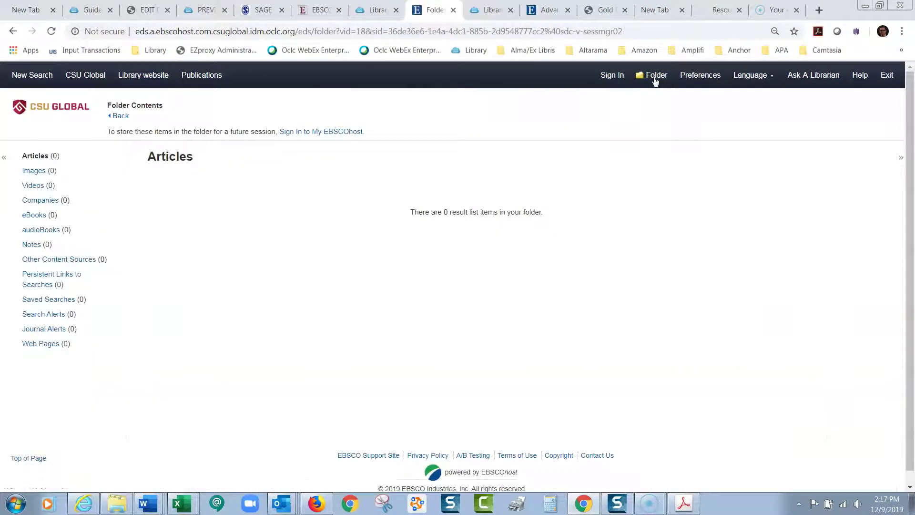
{"action": "left_click", "coordinate": [610, 77]}
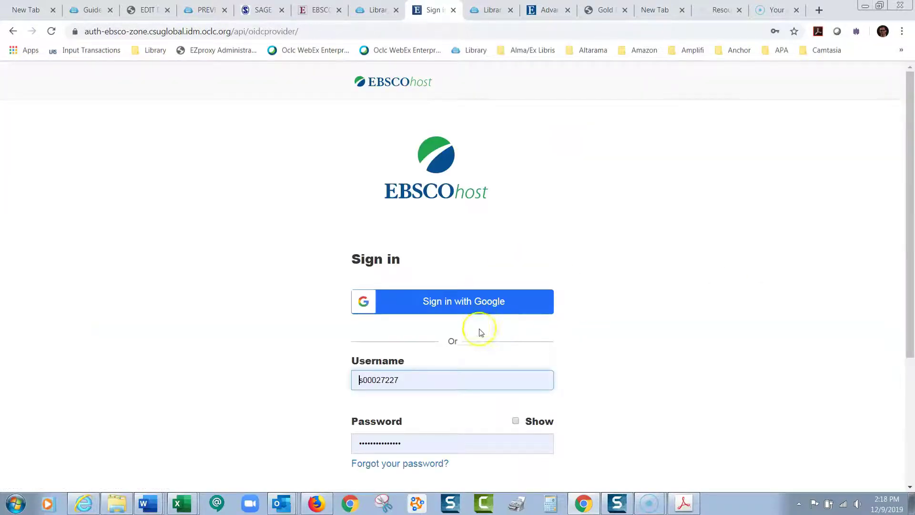
{"action": "left_click_drag", "start_coordinate": [909, 275], "coordinate": [909, 388]}
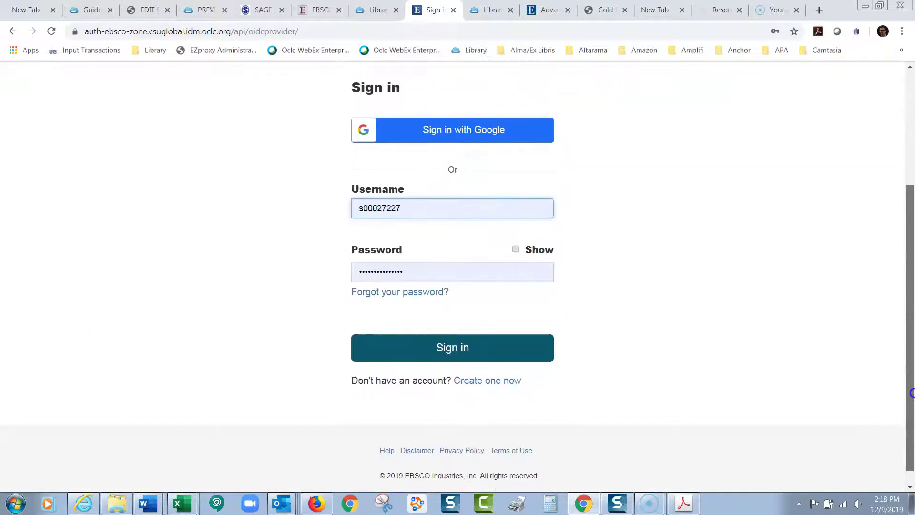
{"action": "left_click", "coordinate": [496, 357]}
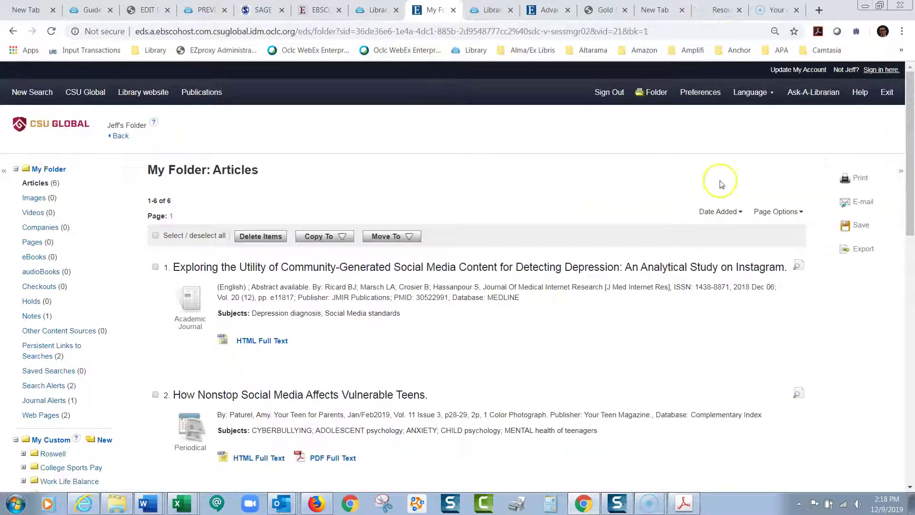
{"action": "left_click_drag", "start_coordinate": [908, 100], "coordinate": [911, 183]}
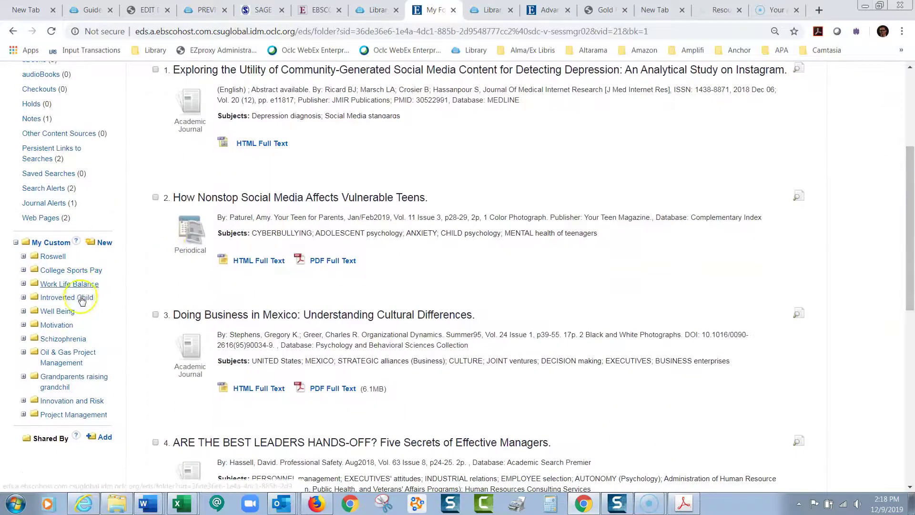
{"action": "left_click_drag", "start_coordinate": [910, 238], "coordinate": [912, 129]}
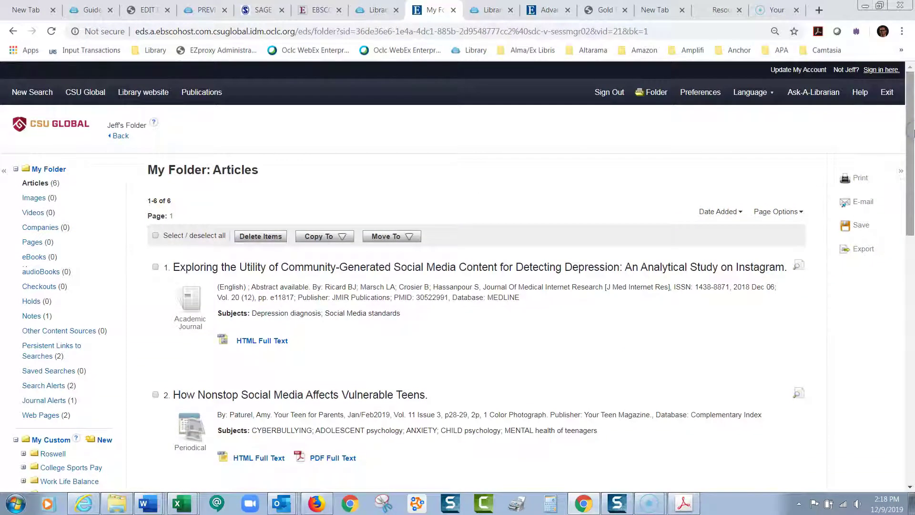